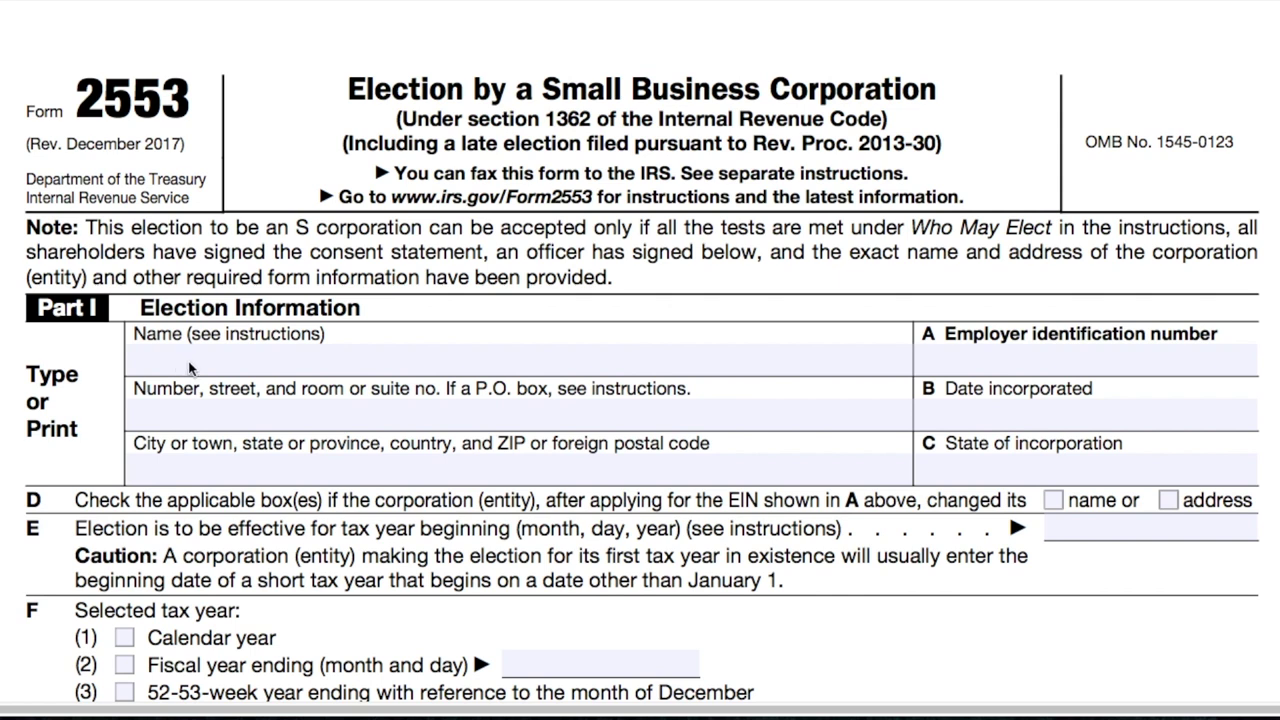
Step: Enter ABC Bakery LLC as the corporation name and fill in its employer identification number in Part I
{"action": "left_click", "coordinate": [145, 360]}
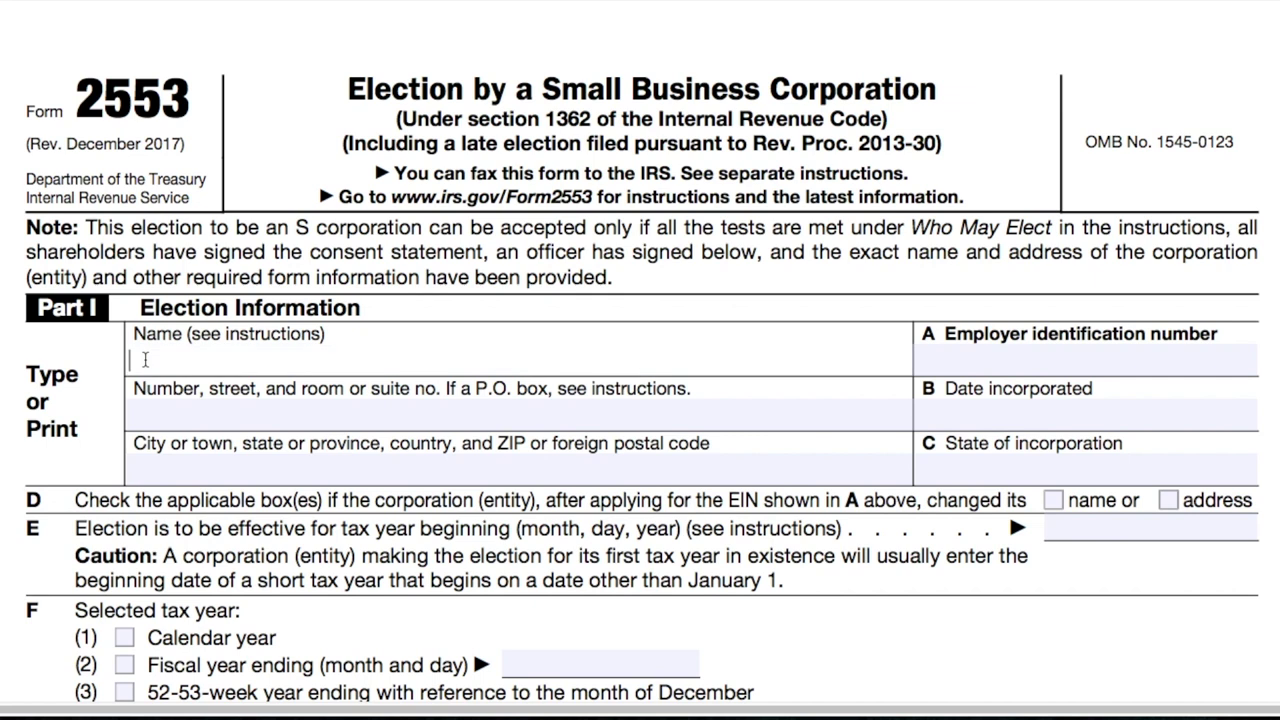
{"action": "type", "text": "ABC Bak"}
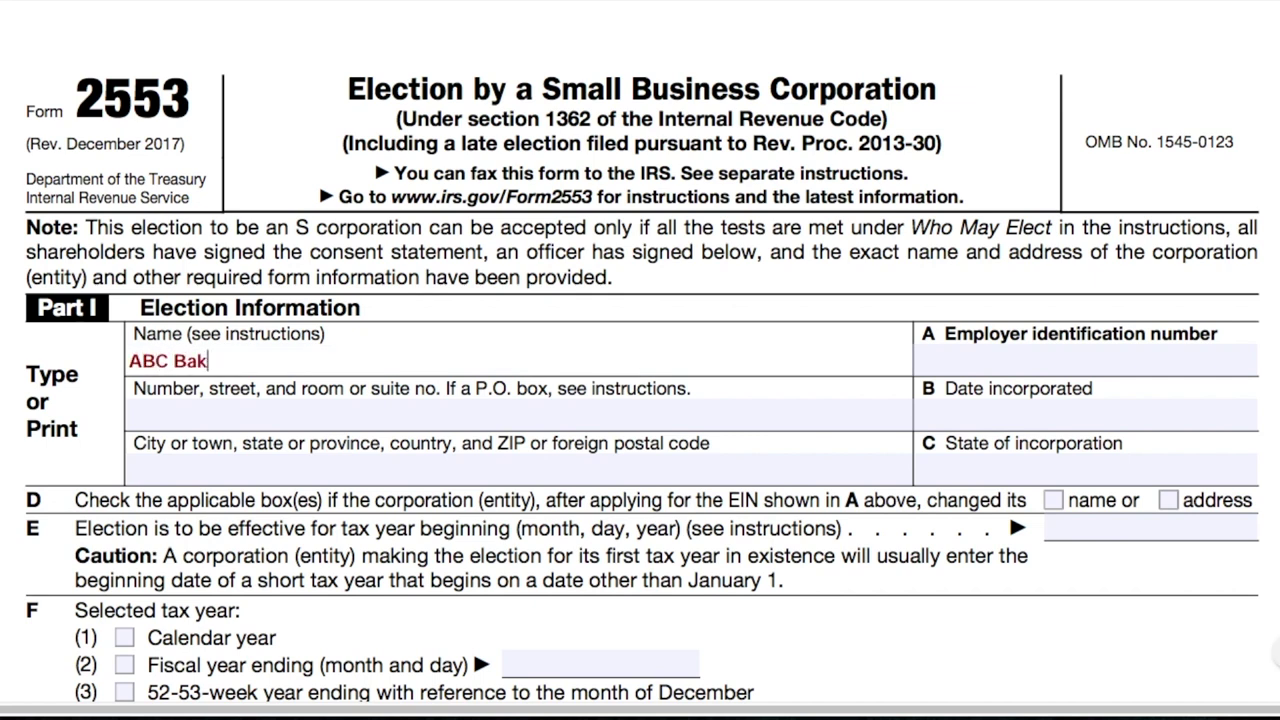
{"action": "type", "text": "ery LLC"}
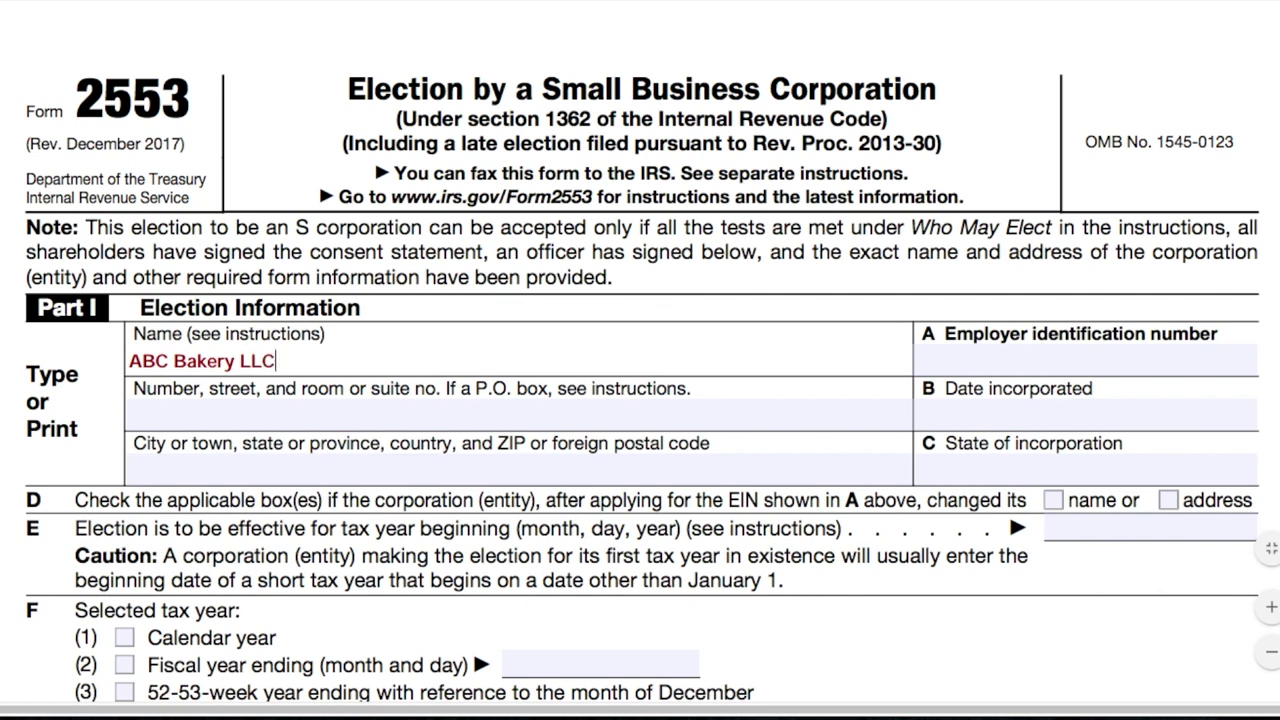
{"action": "left_click", "coordinate": [945, 352]}
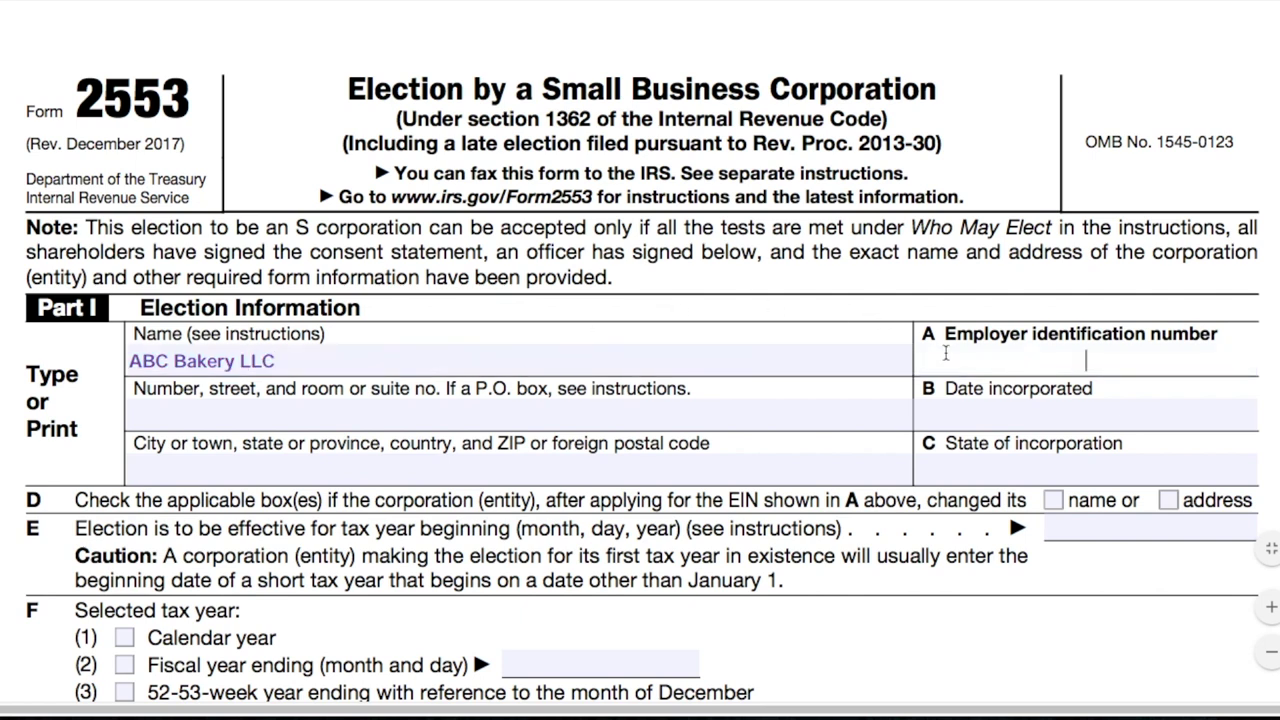
{"action": "type", "text": "12-3456789"}
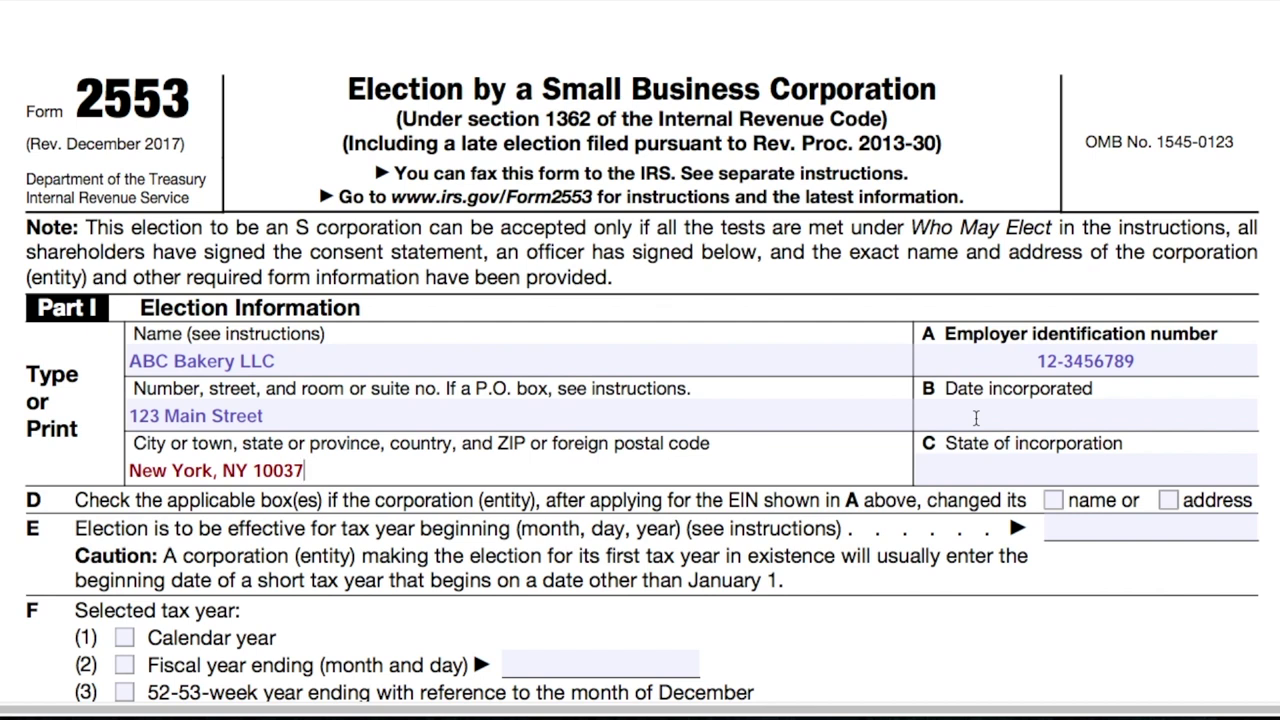
{"action": "left_click", "coordinate": [976, 418]}
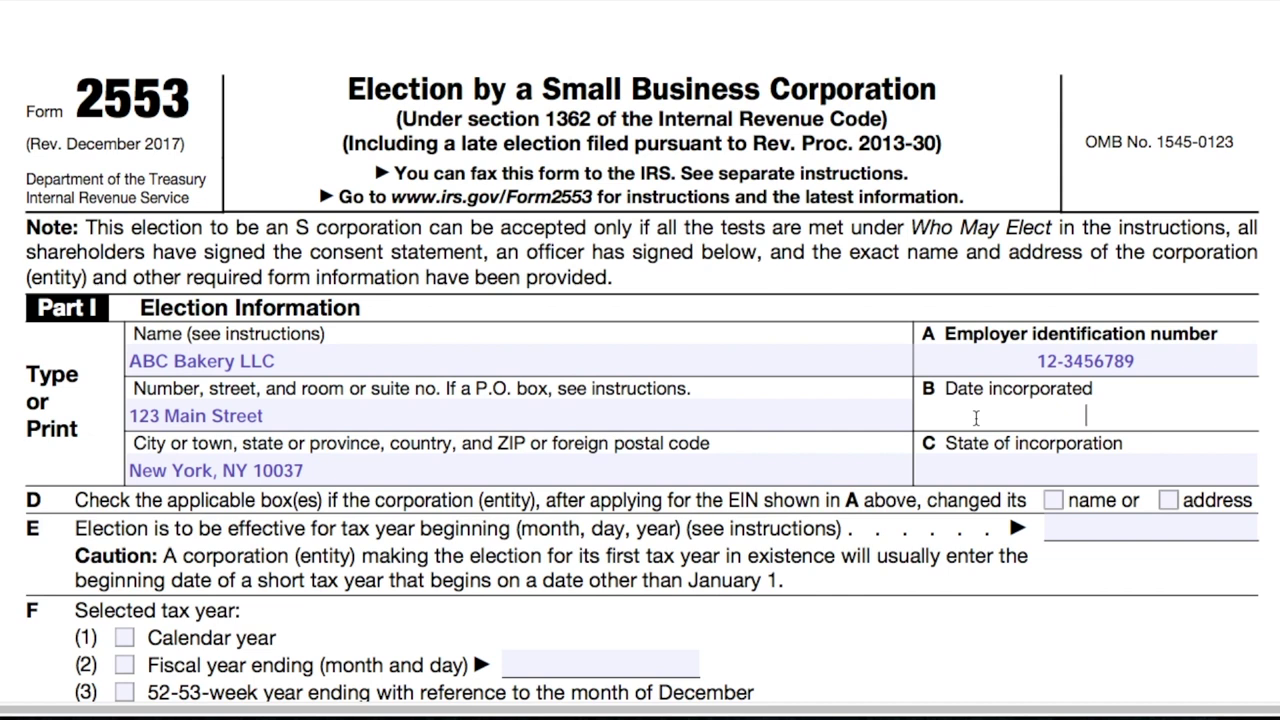
Step: Record 1/5/2018 as the incorporation date and New York as the state of incorporation
{"action": "type", "text": "1"}
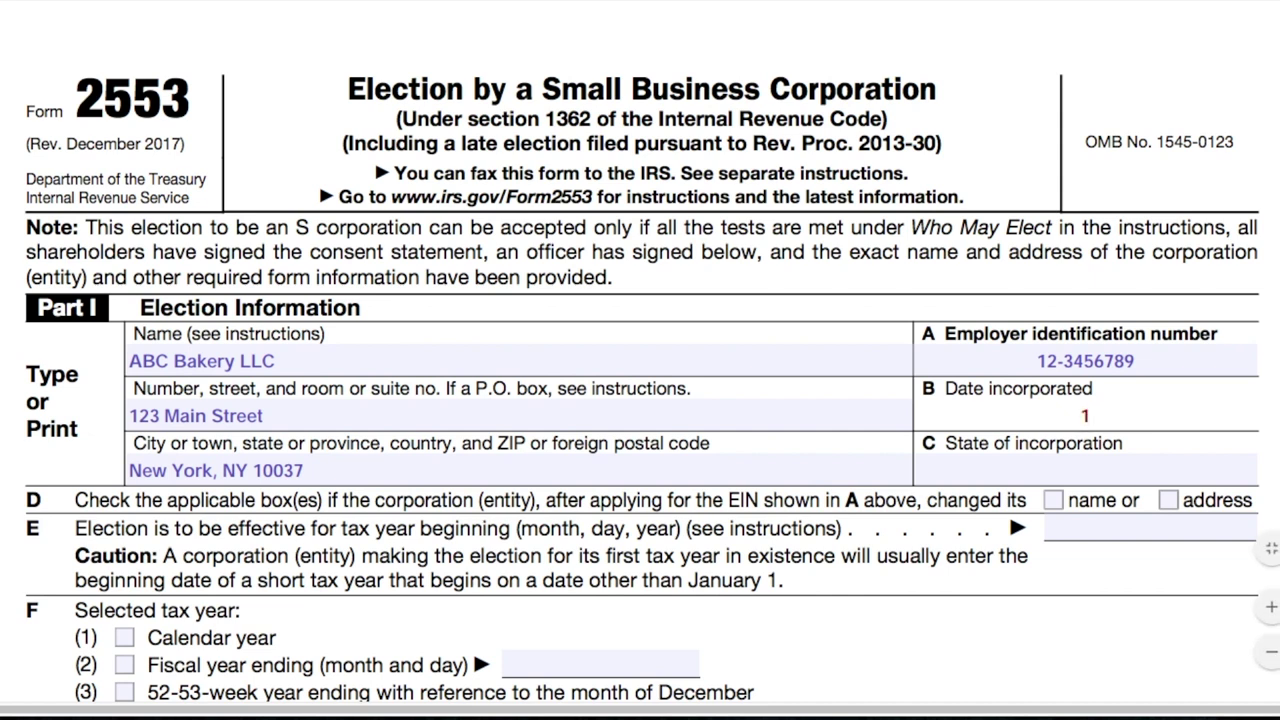
{"action": "type", "text": "/5/2018"}
{"action": "left_click", "coordinate": [1006, 473]}
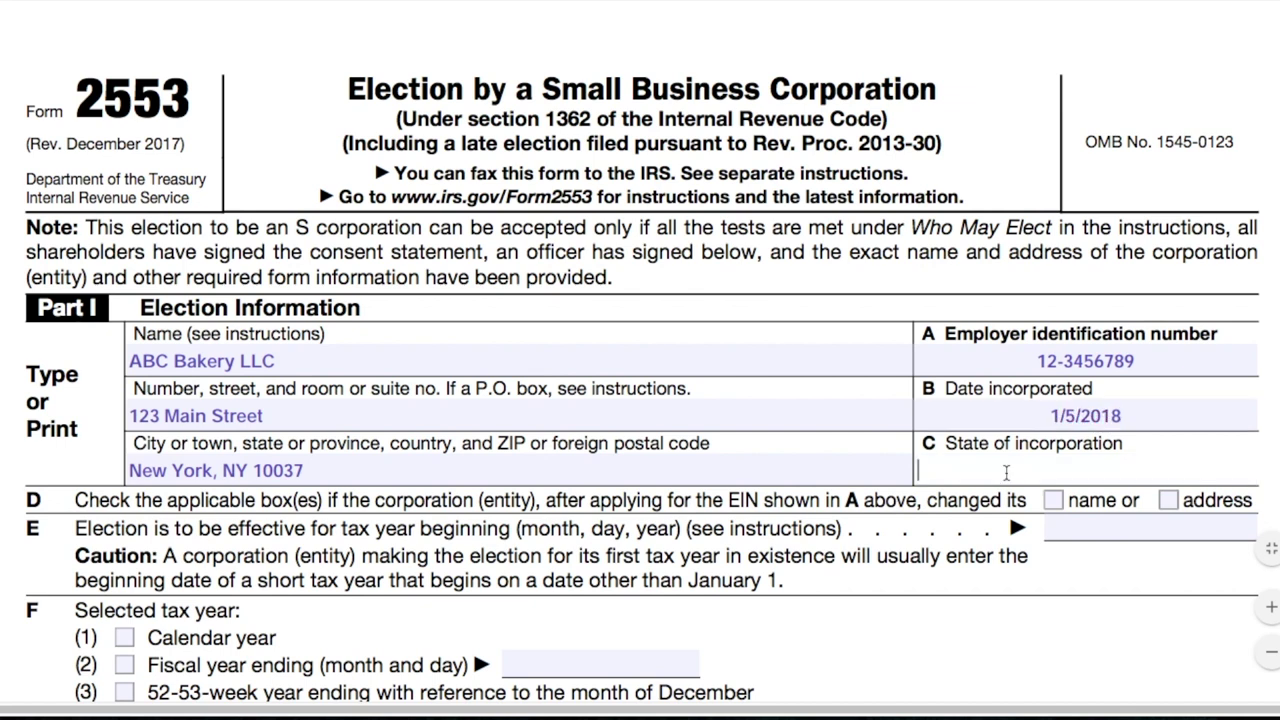
{"action": "type", "text": "New Yor"}
{"action": "type", "text": "k"}
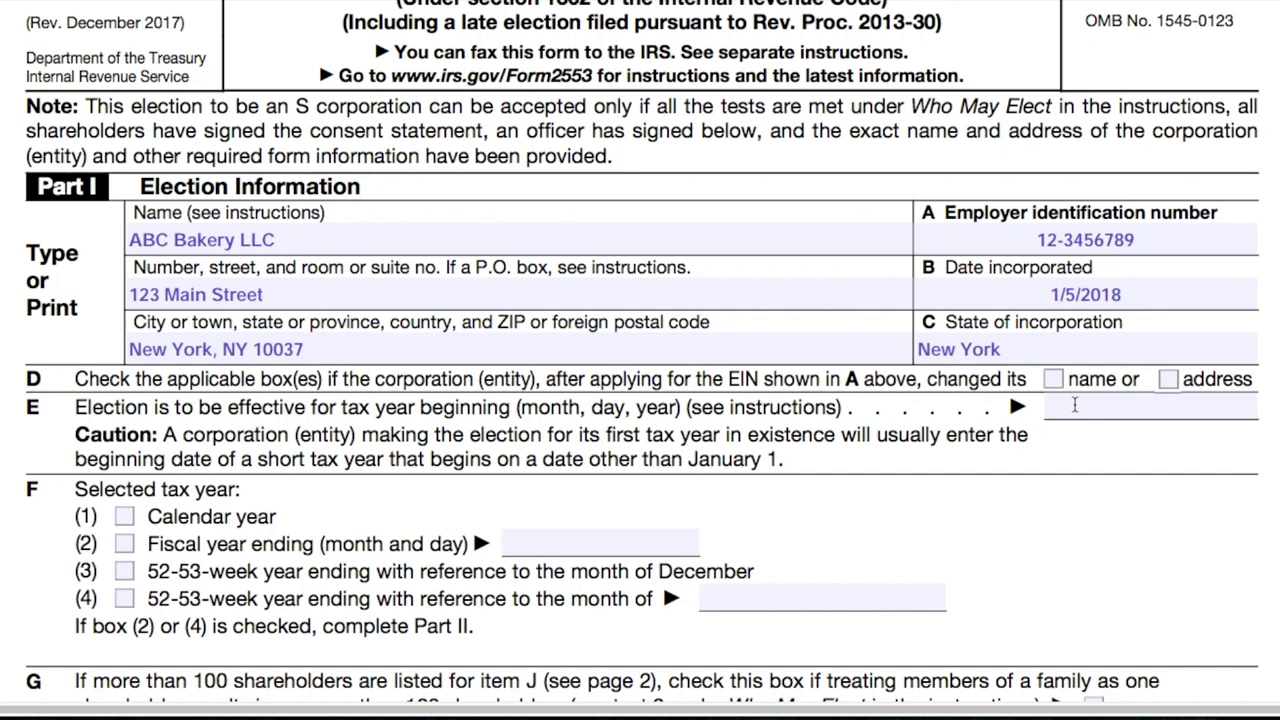
Step: Set the election effective date to 1/1/2020 and tick Calendar year under item F
{"action": "left_click", "coordinate": [1074, 405]}
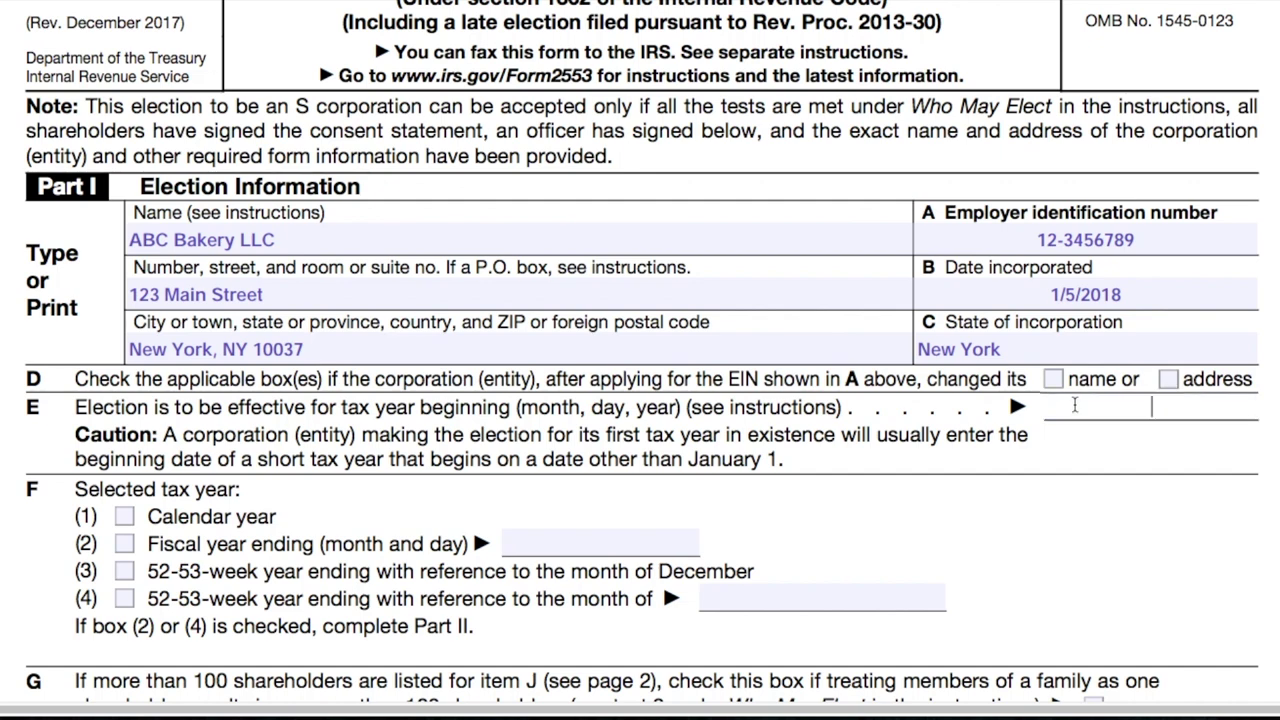
{"action": "type", "text": "1/1/2020"}
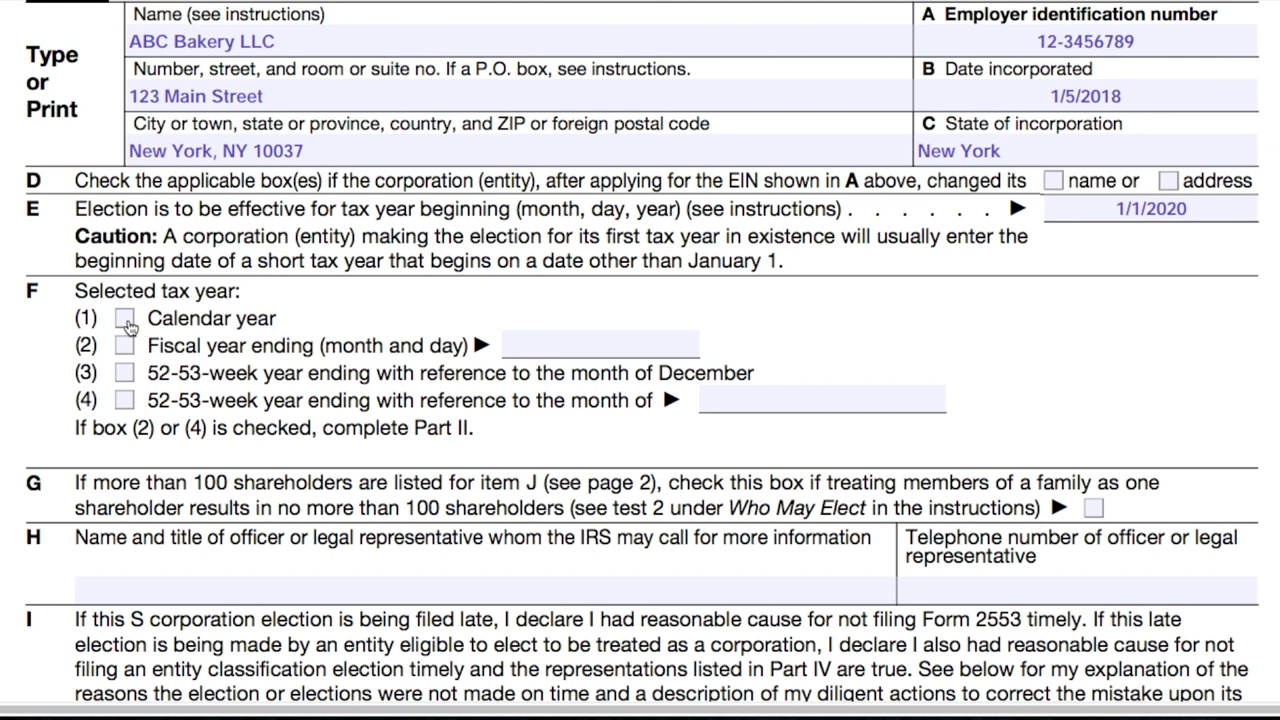
{"action": "left_click", "coordinate": [125, 319]}
{"action": "scroll", "coordinate": [277, 405], "scroll_direction": "down", "scroll_amount": 3}
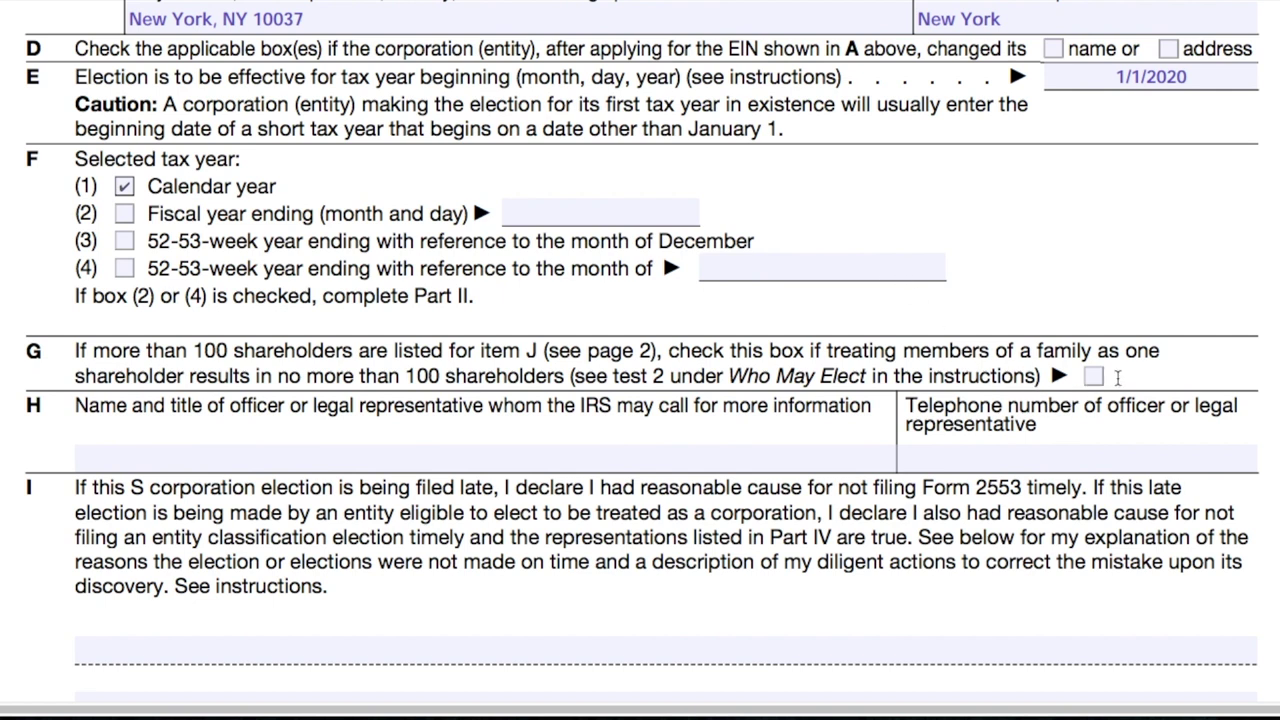
{"action": "left_click", "coordinate": [544, 456]}
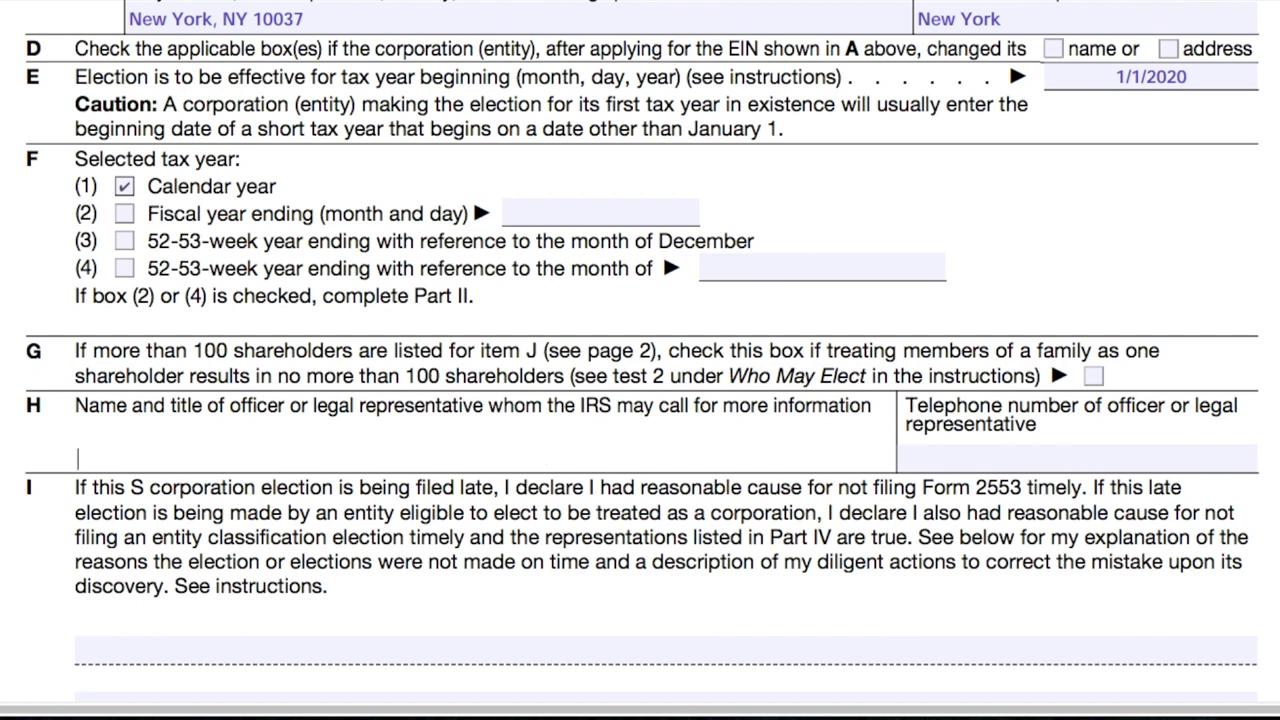
Step: Enter the officer's name with title CEO and their telephone number in item H
{"action": "type", "text": "Betty Busin"}
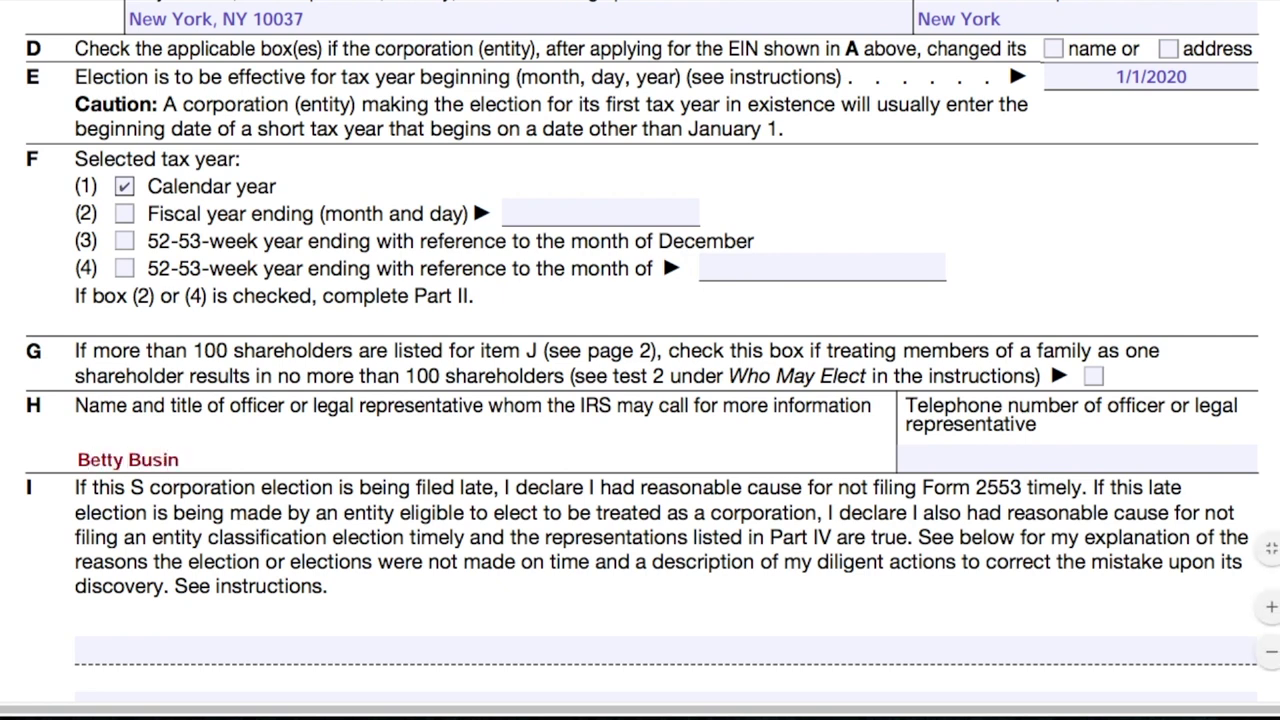
{"action": "type", "text": "ess, CEO"}
{"action": "left_click", "coordinate": [922, 450]}
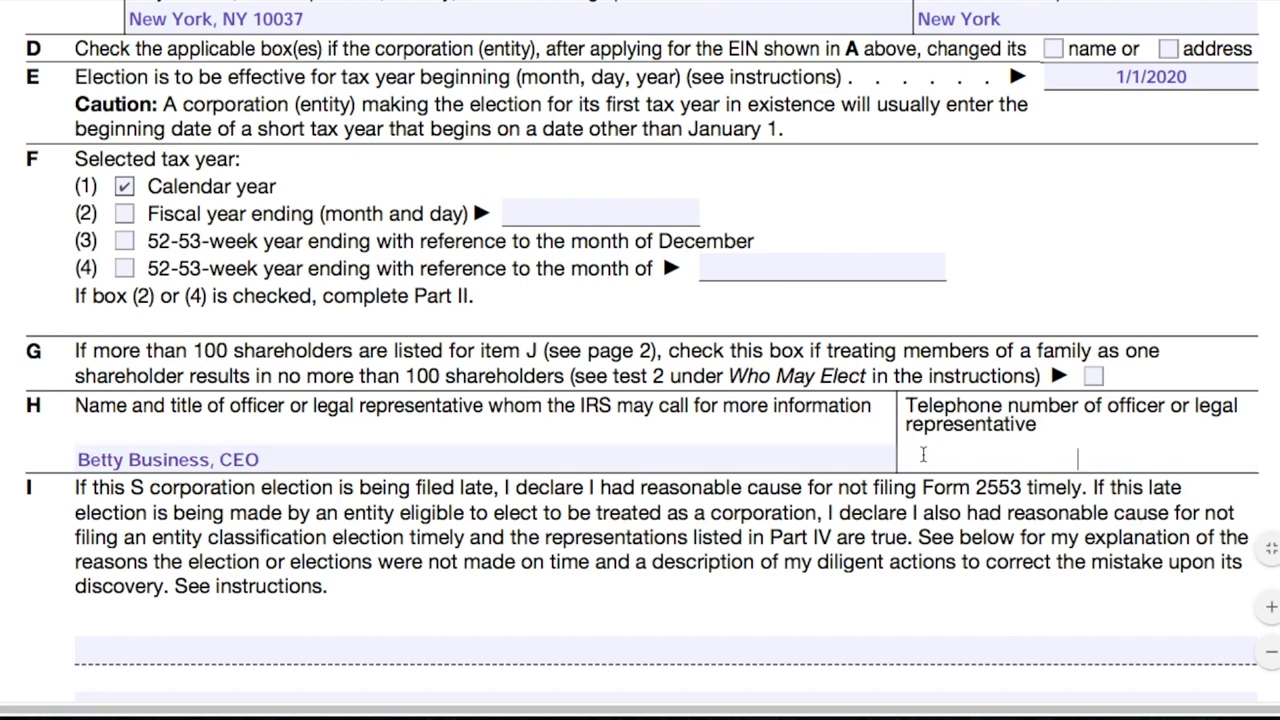
{"action": "type", "text": "212-333-454"}
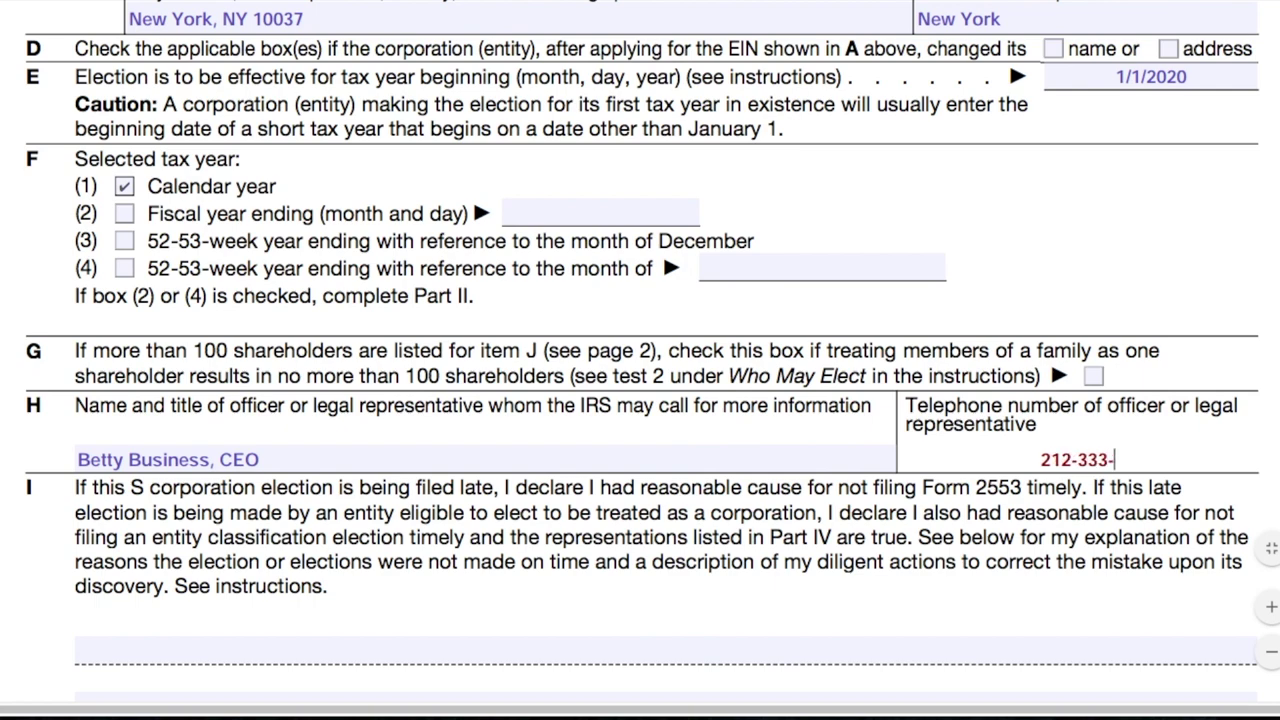
{"action": "type", "text": "5"}
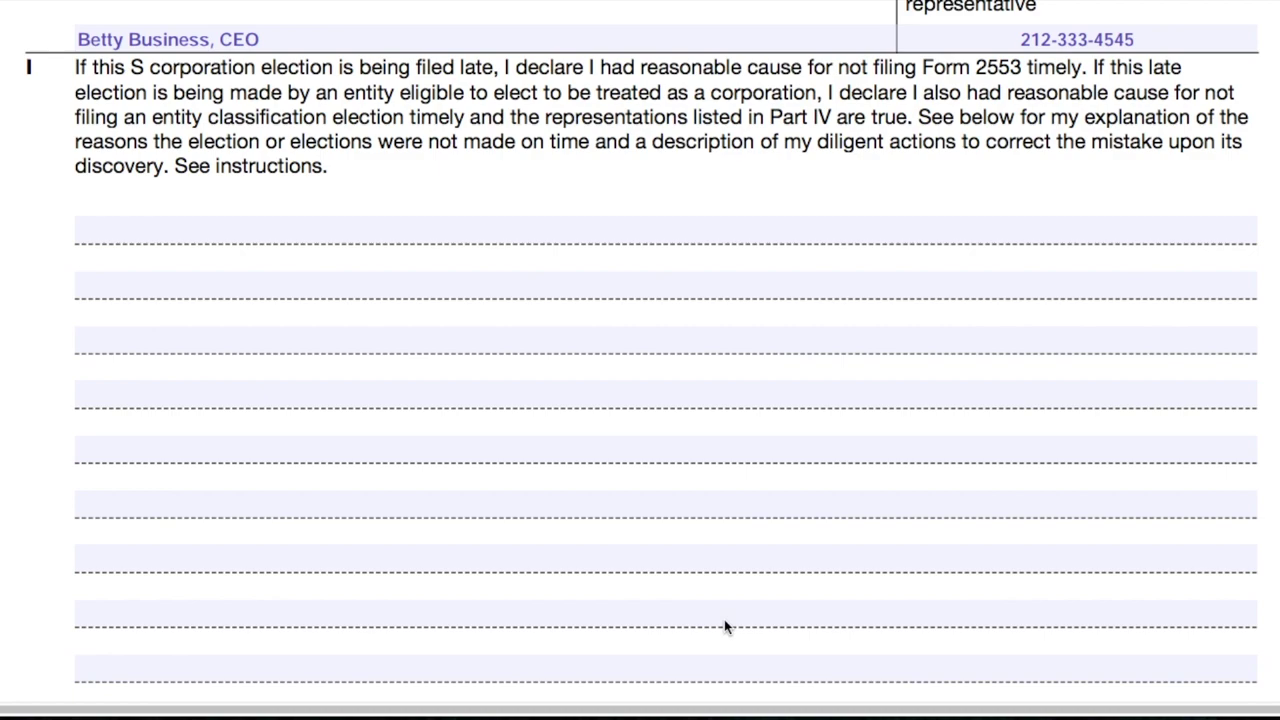
{"action": "scroll", "coordinate": [724, 626], "scroll_direction": "down", "scroll_amount": 5}
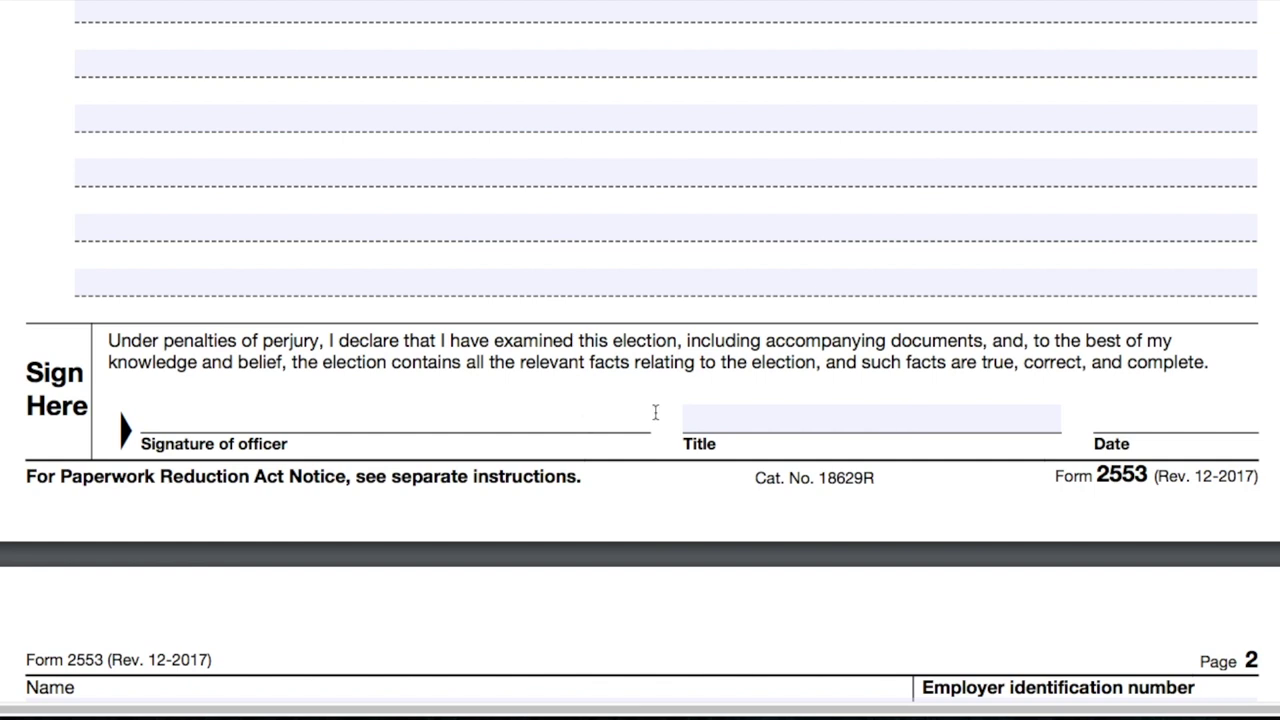
Step: Enter CEO as the signing officer's title in the Sign Here block
{"action": "left_click", "coordinate": [715, 421]}
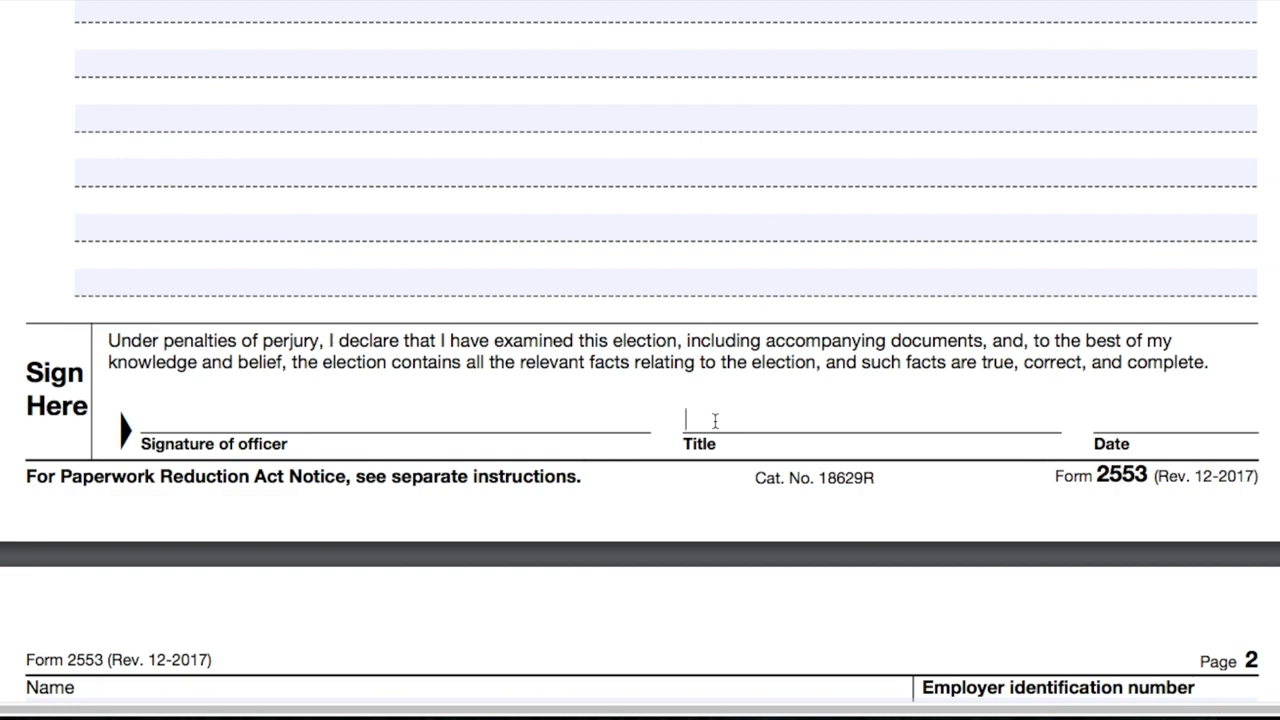
{"action": "type", "text": "CEO"}
{"action": "scroll", "coordinate": [643, 600], "scroll_direction": "down", "scroll_amount": 5}
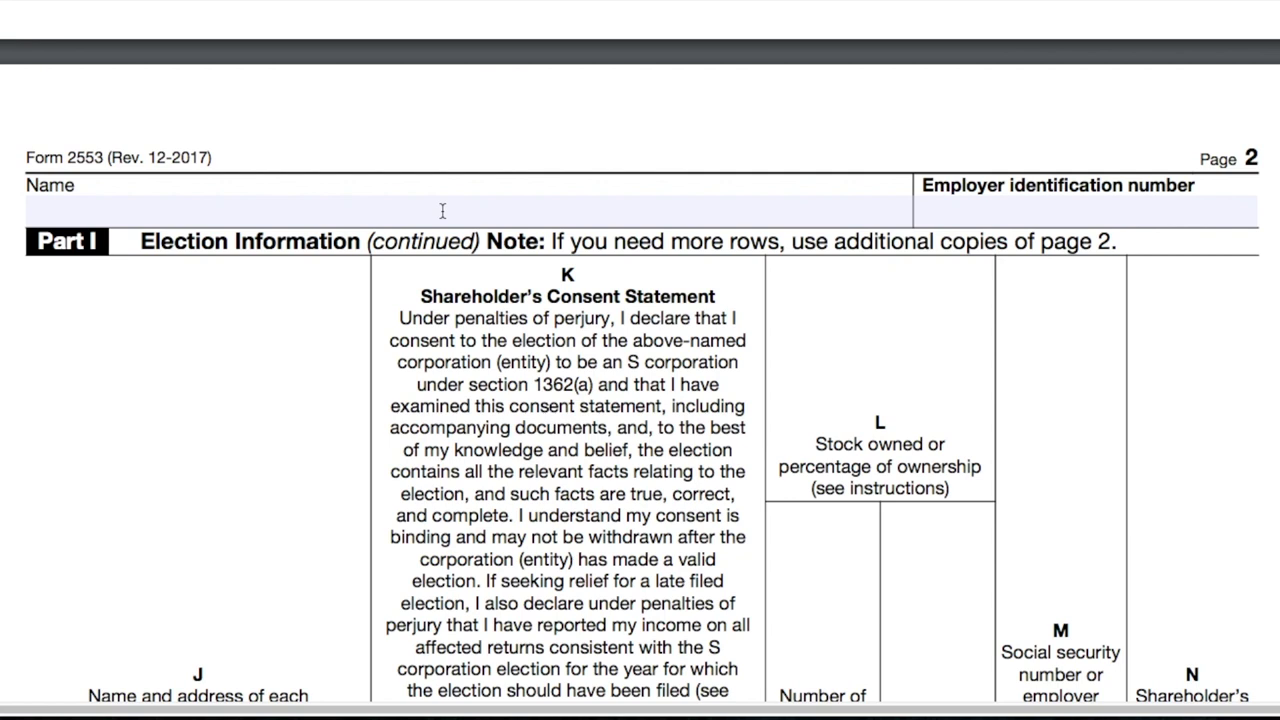
Step: Type the corporation name, starting with ABC, into the page 2 Name field
{"action": "left_click", "coordinate": [442, 211]}
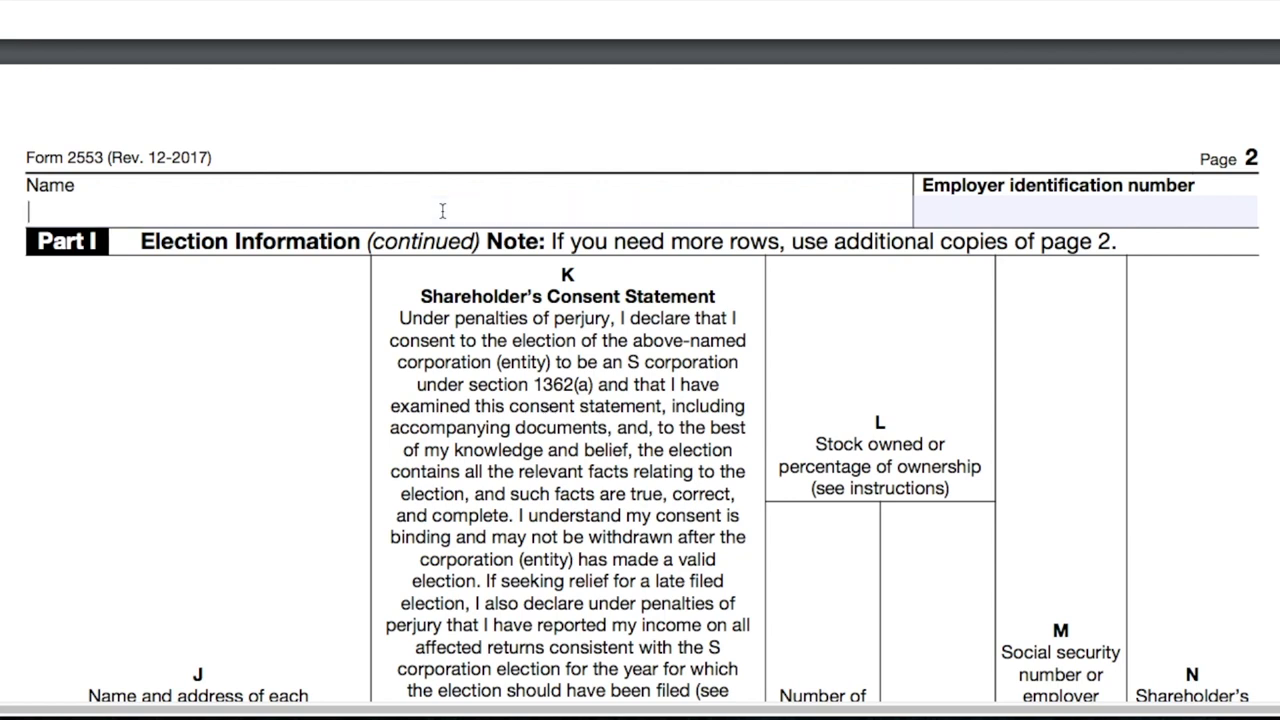
{"action": "type", "text": "ABC"}
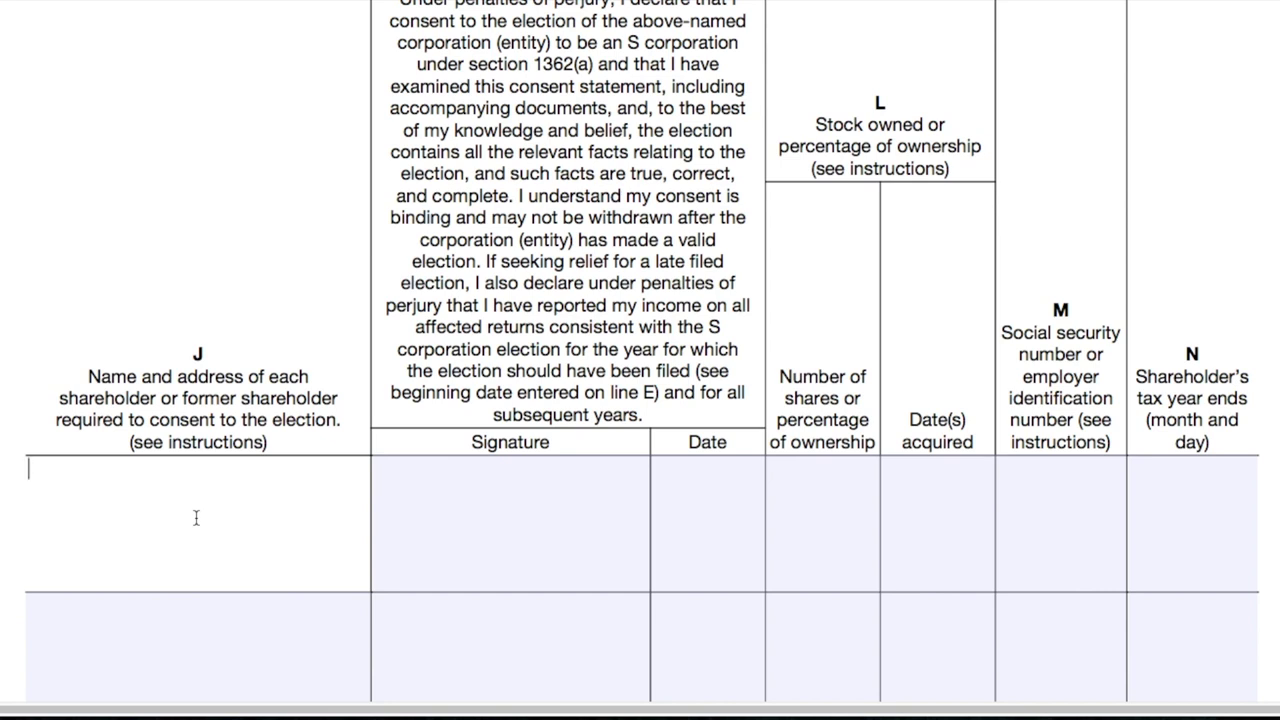
Step: Enter the first shareholder's name, accept the suggested entries, and set date acquired to 1/5/2018
{"action": "type", "text": "Betty B"}
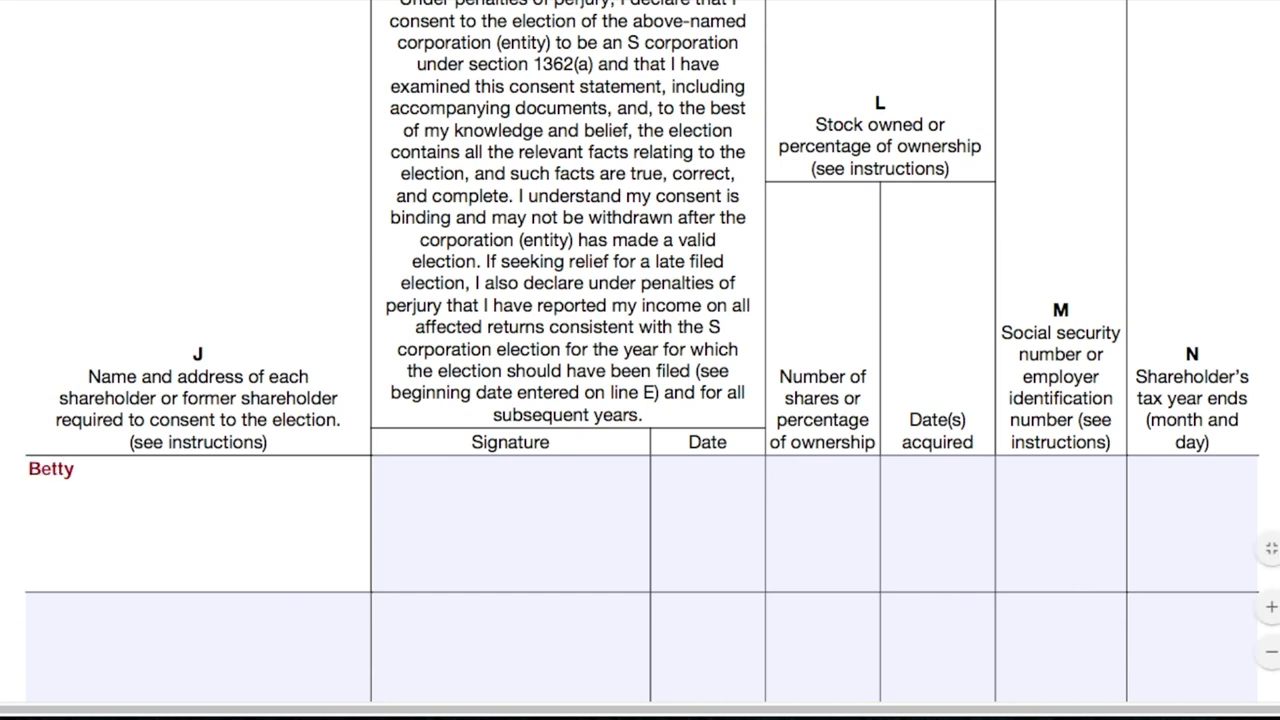
{"action": "left_click", "coordinate": [923, 537]}
{"action": "type", "text": "1/"}
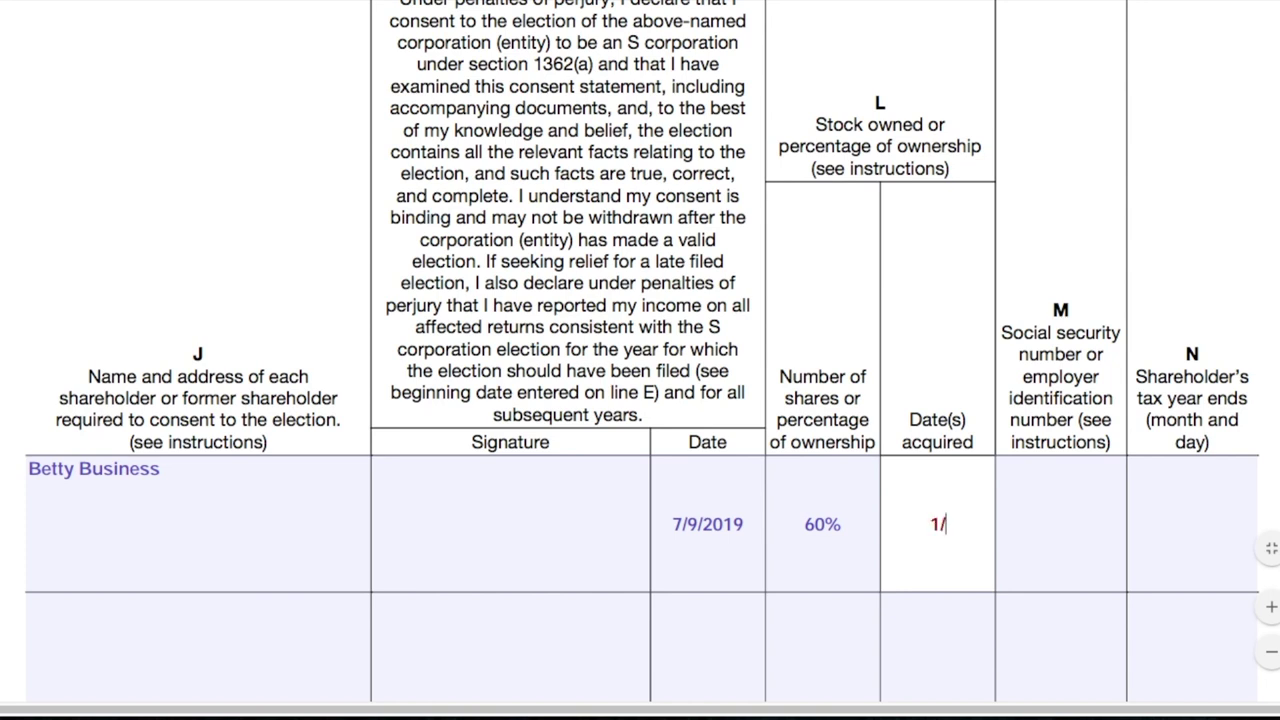
{"action": "type", "text": "5/2018"}
{"action": "left_click", "coordinate": [1048, 514]}
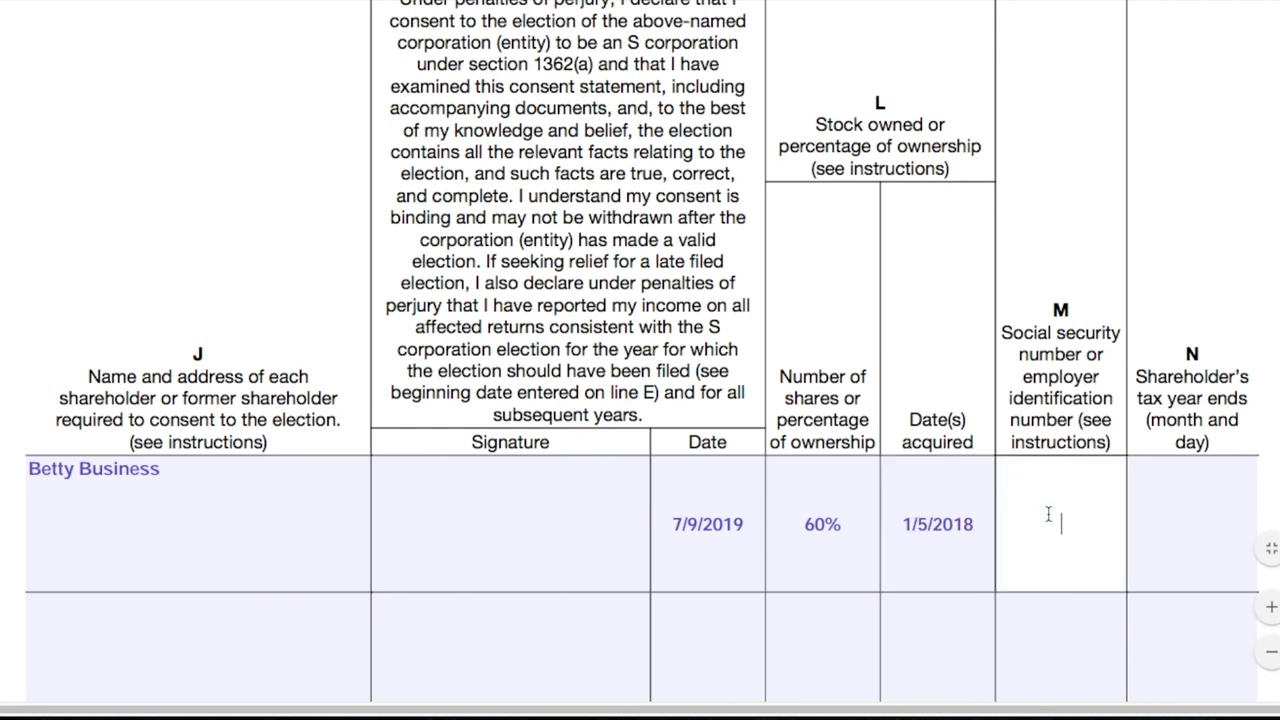
Step: Add the shareholder's social security number and a tax year ending of 12/31
{"action": "type", "text": "123-45-6789"}
{"action": "key", "text": "Tab"}
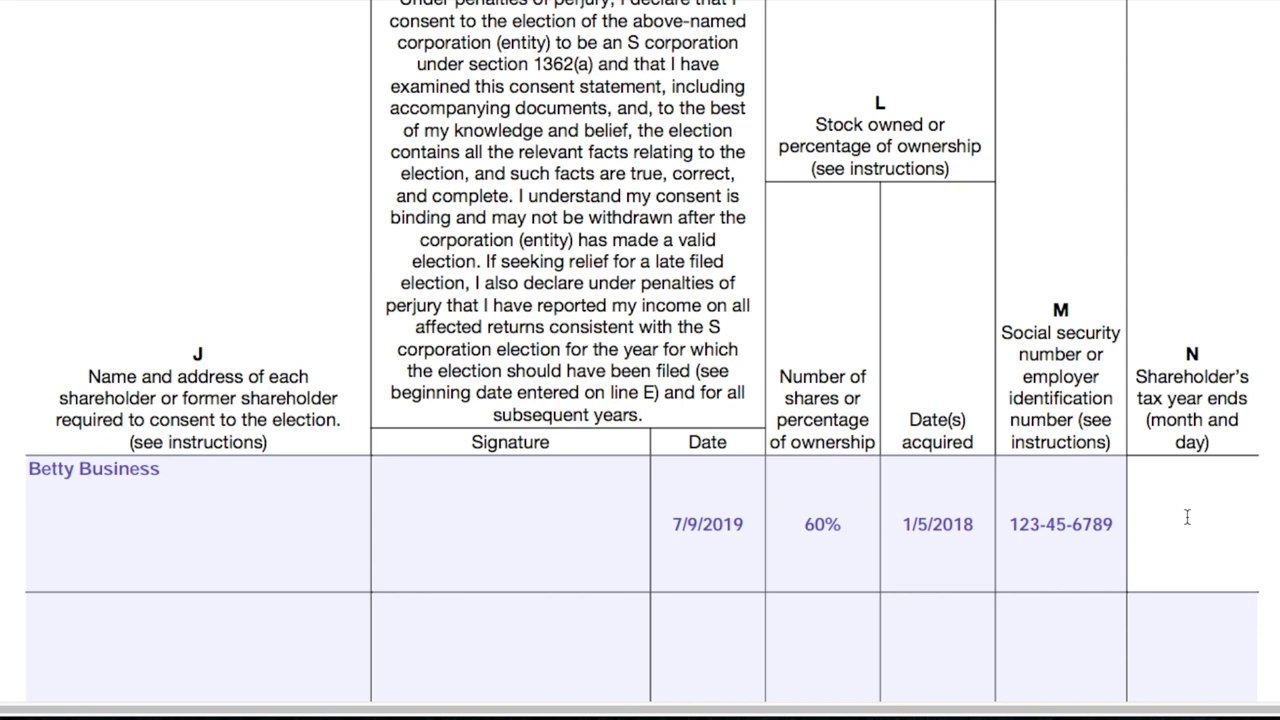
{"action": "type", "text": "12/"}
{"action": "type", "text": "31"}
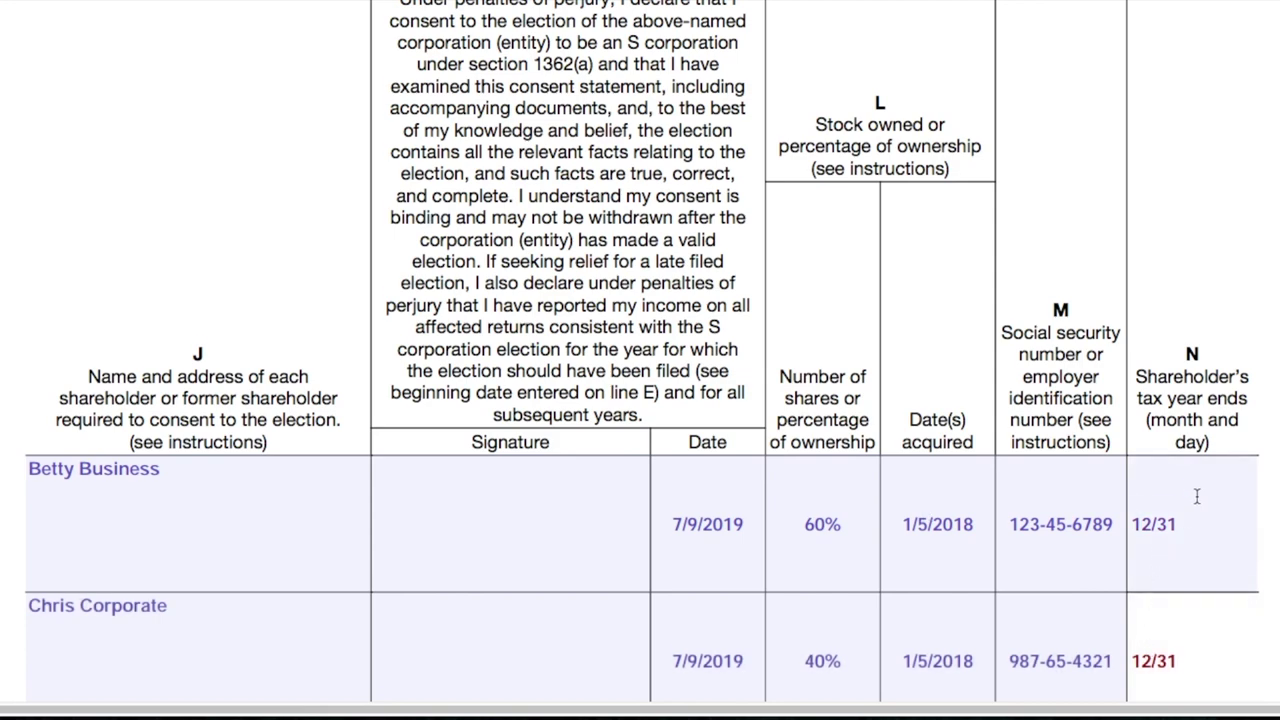
{"action": "scroll", "coordinate": [1196, 497], "scroll_direction": "down", "scroll_amount": 3}
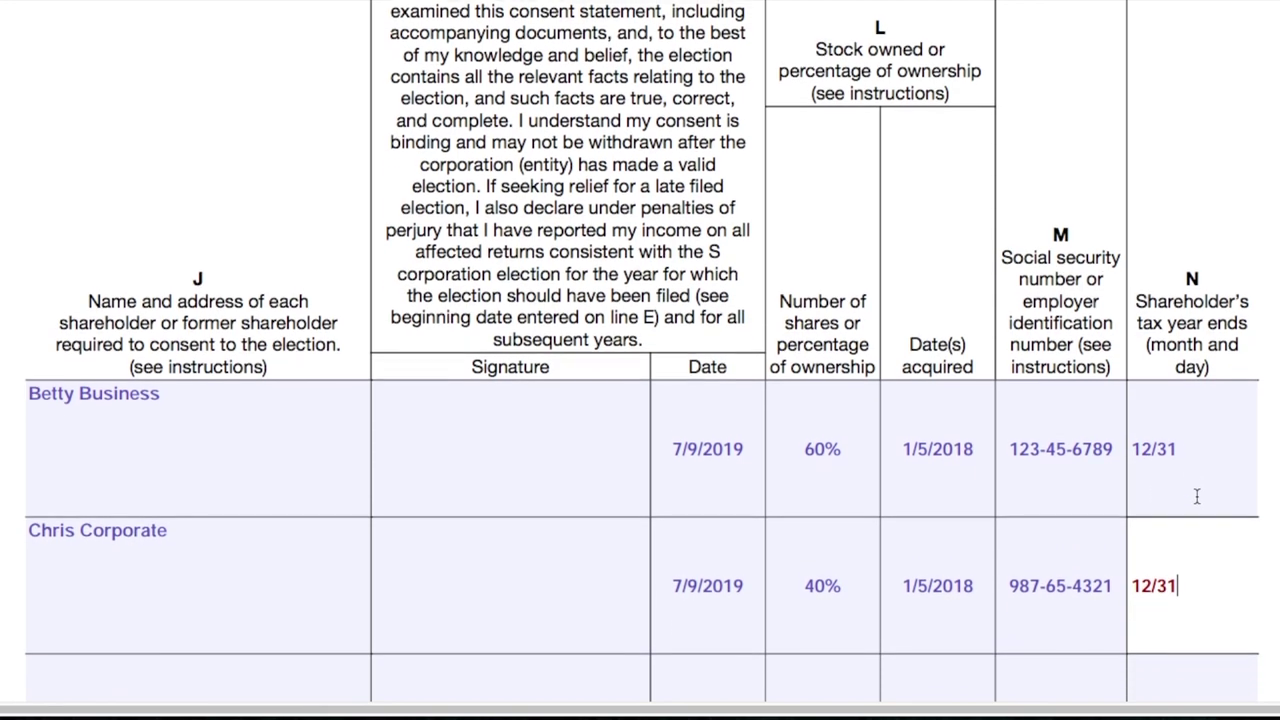